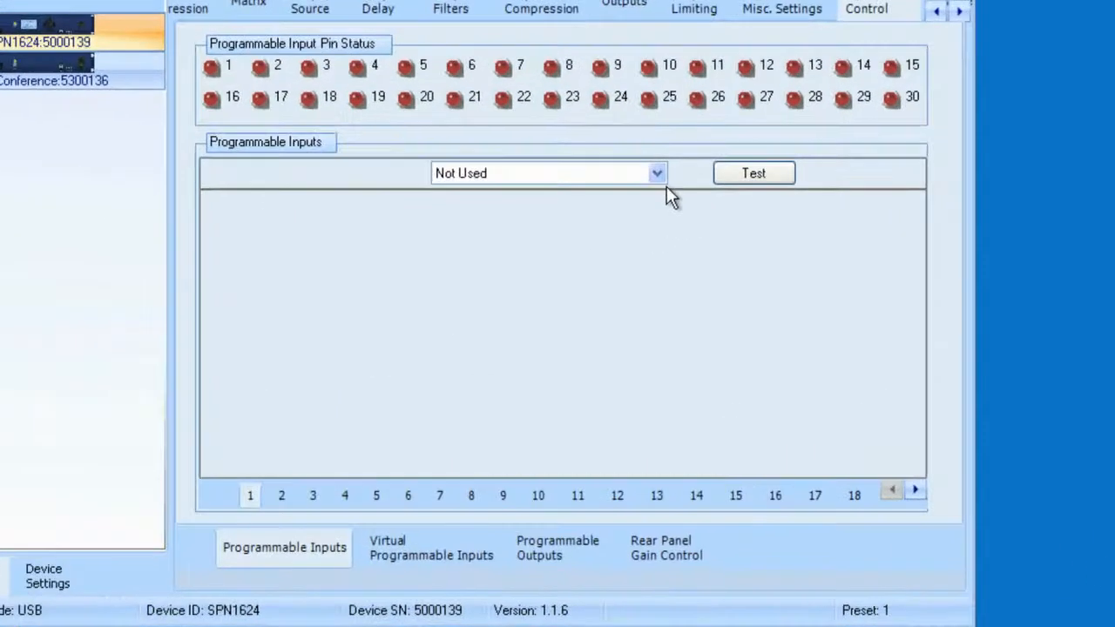
# Step: Assign Toggle Mute Outputs to programmable input 1 and apply it to output channels 1 and 2
pyautogui.click(656, 173)
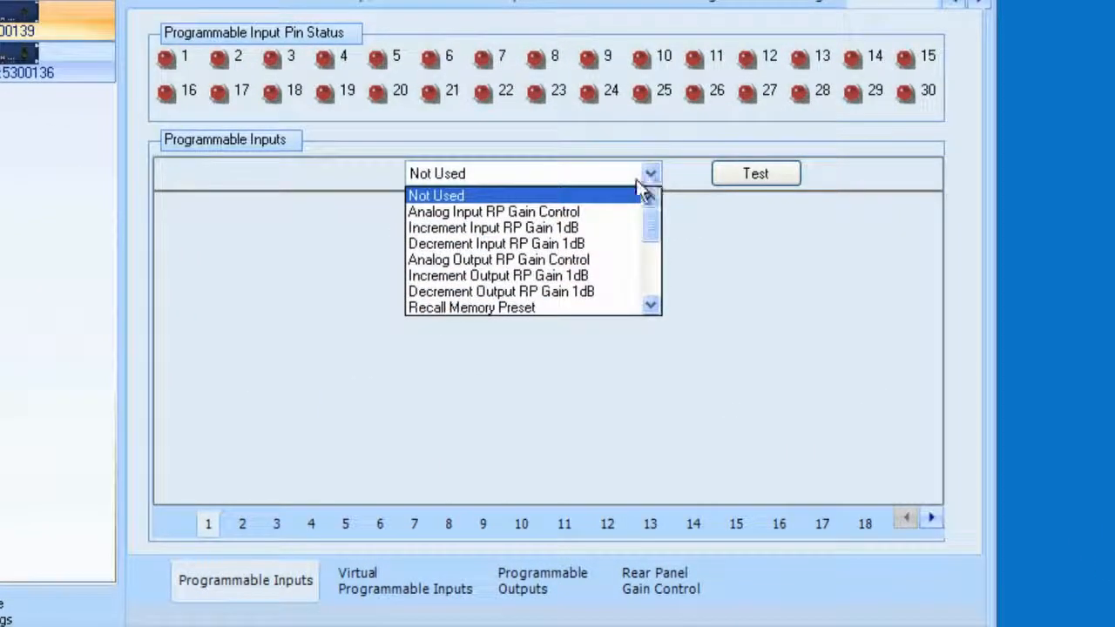
pyautogui.click(288, 457)
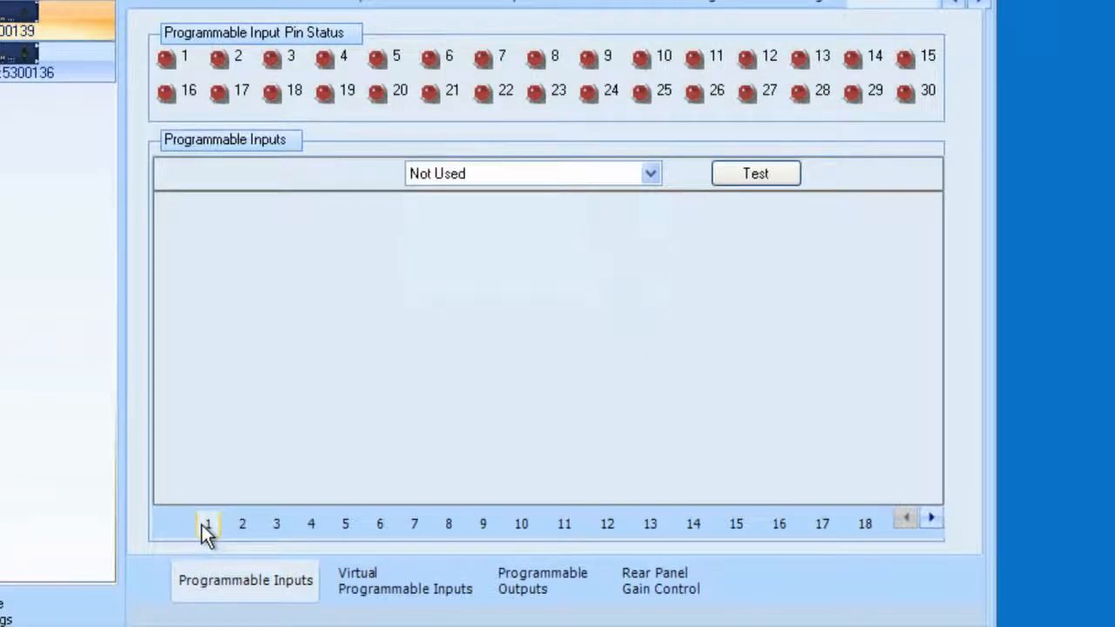
pyautogui.click(650, 174)
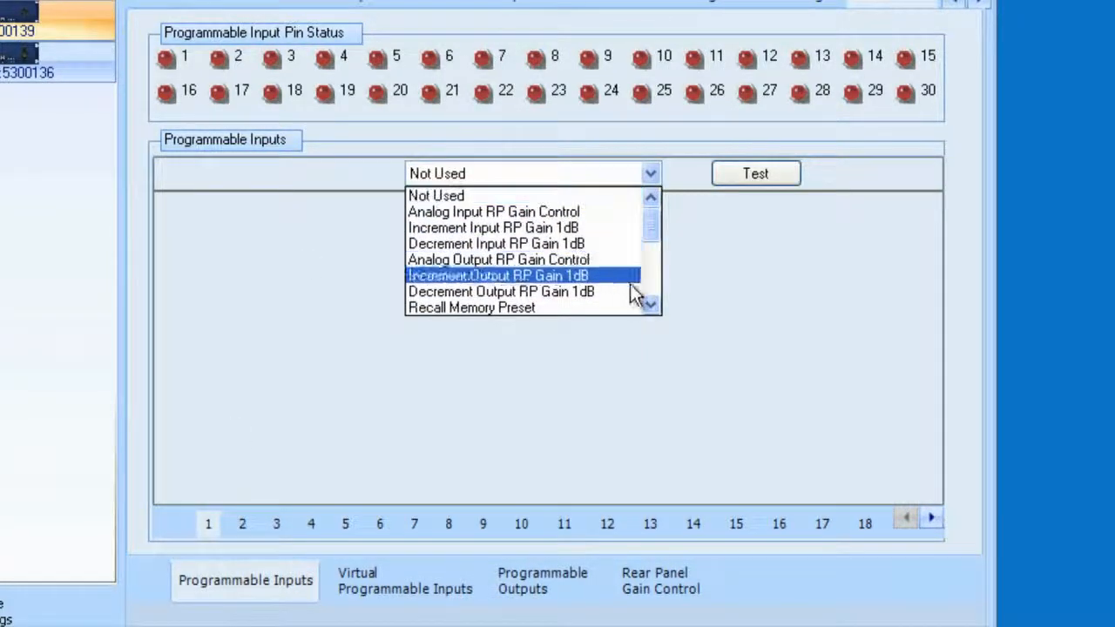
pyautogui.click(652, 304)
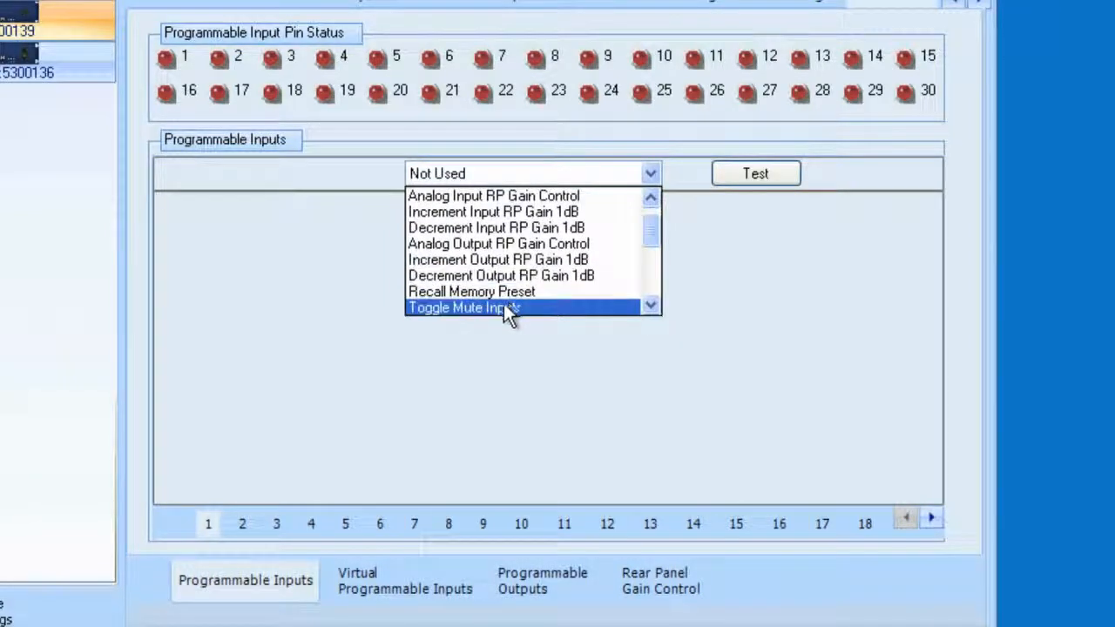
pyautogui.click(656, 305)
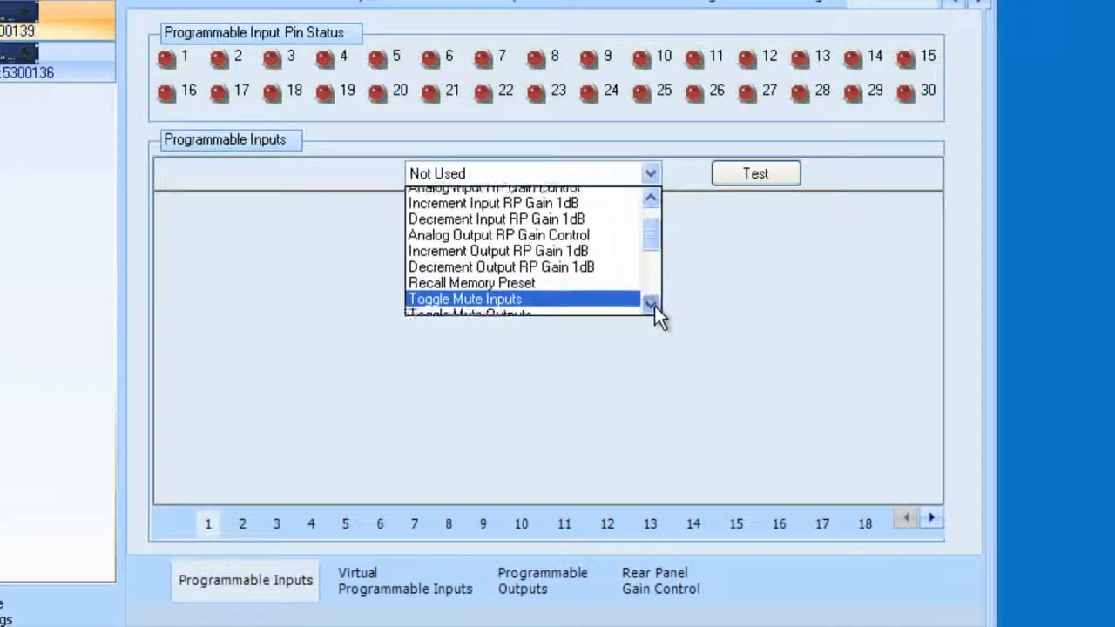
pyautogui.click(537, 308)
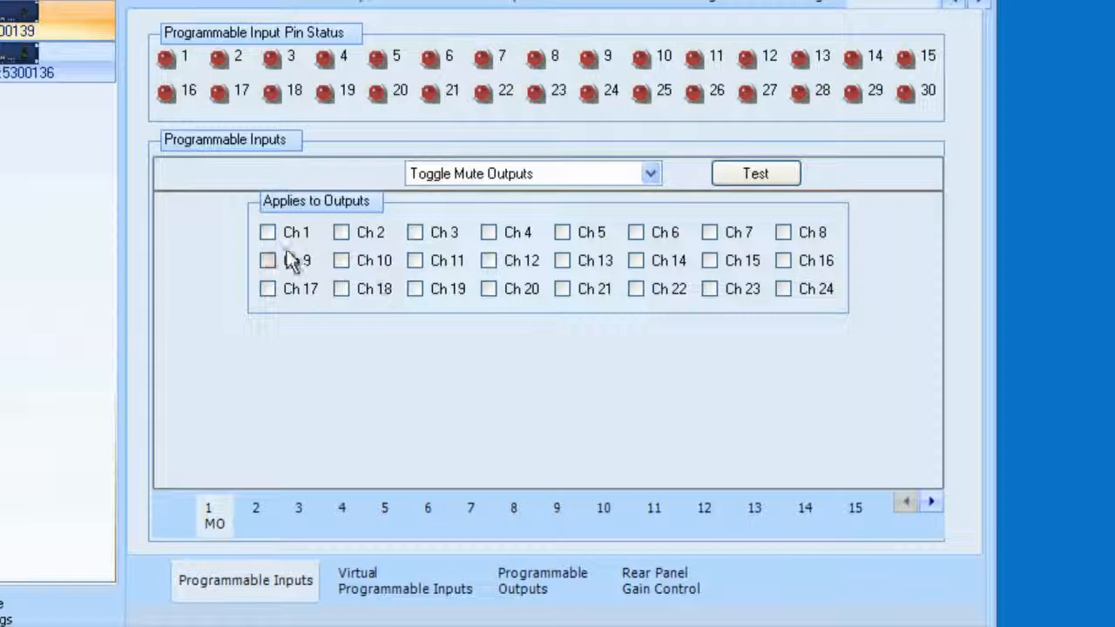
pyautogui.click(308, 234)
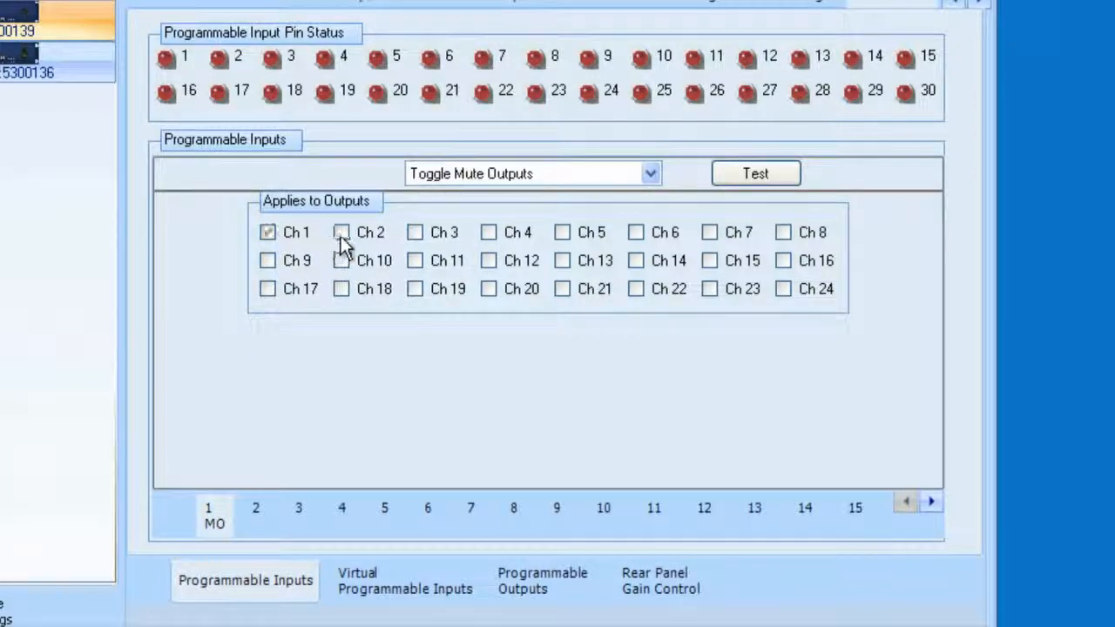
pyautogui.click(375, 239)
# Step: Test programmable input 1 and check the mute states of outputs 1 and 2
pyautogui.click(769, 189)
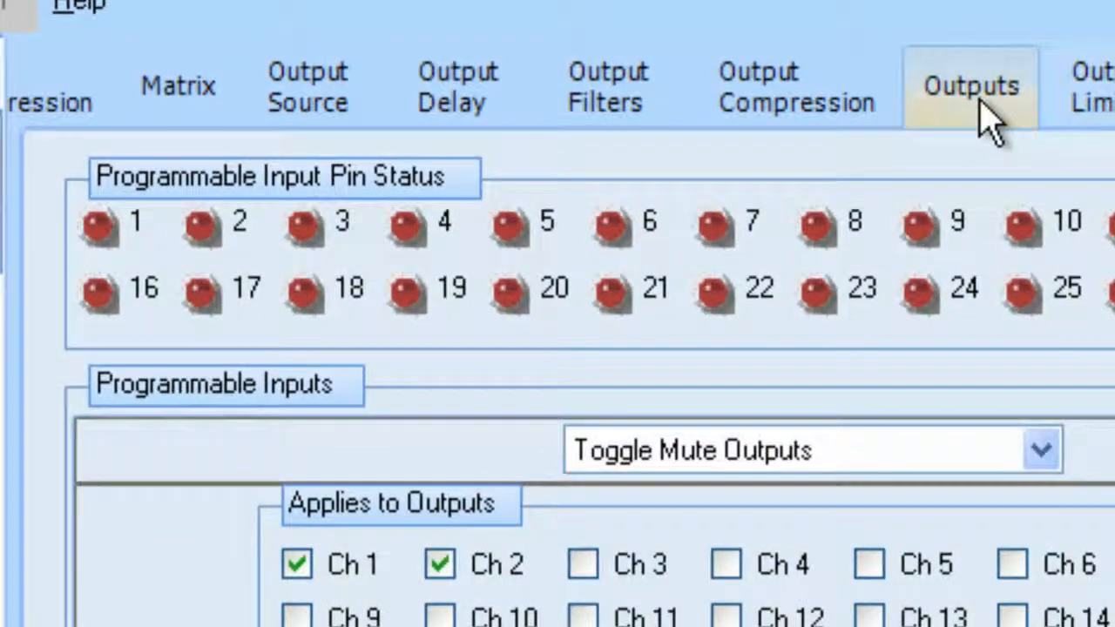
pyautogui.click(976, 94)
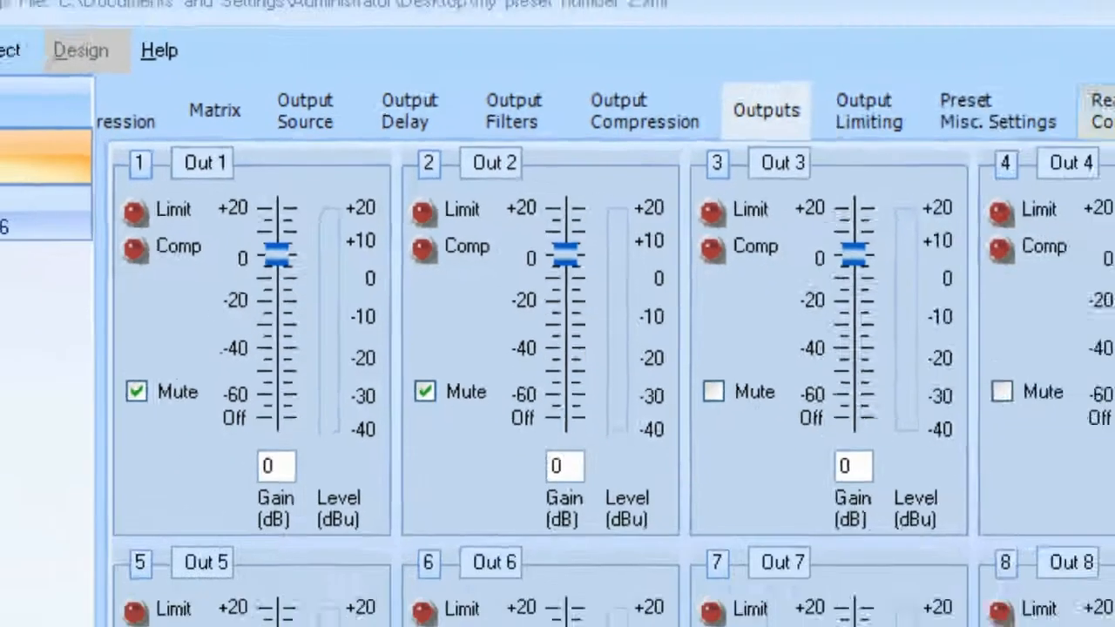
pyautogui.click(974, 120)
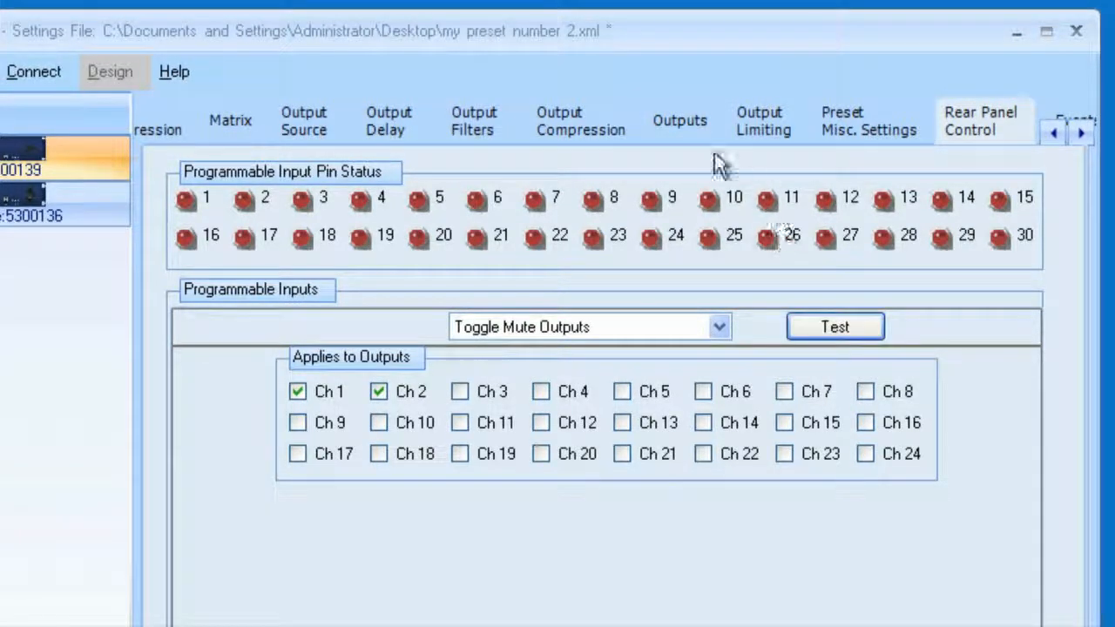
pyautogui.click(678, 122)
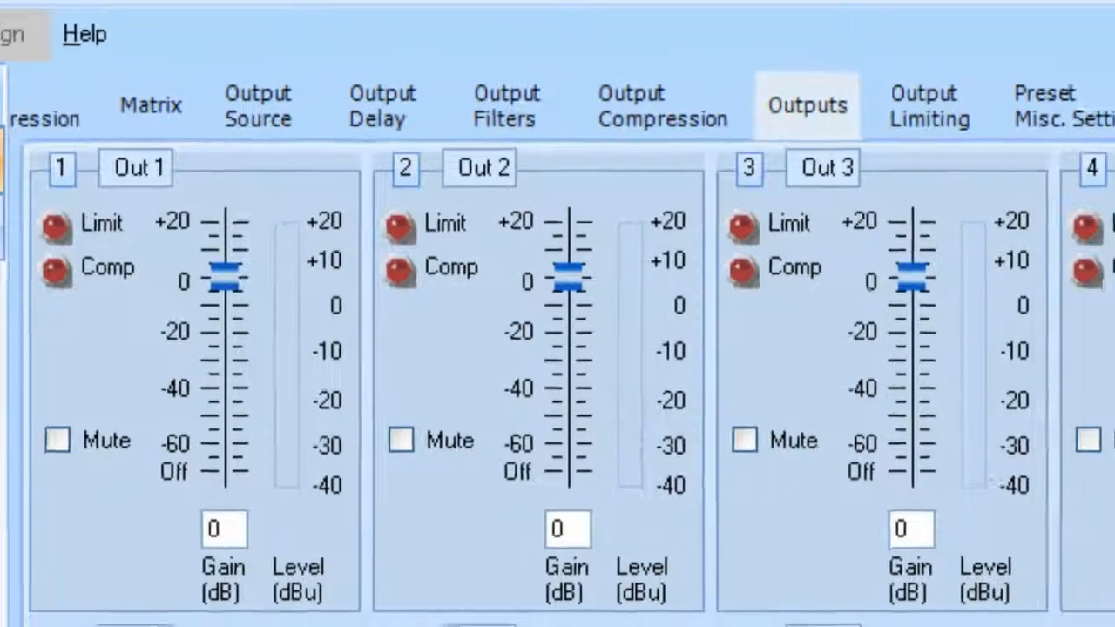
# Step: Set programmable output 1 of the rear panel control to Monitor Programmable Input State
pyautogui.click(950, 155)
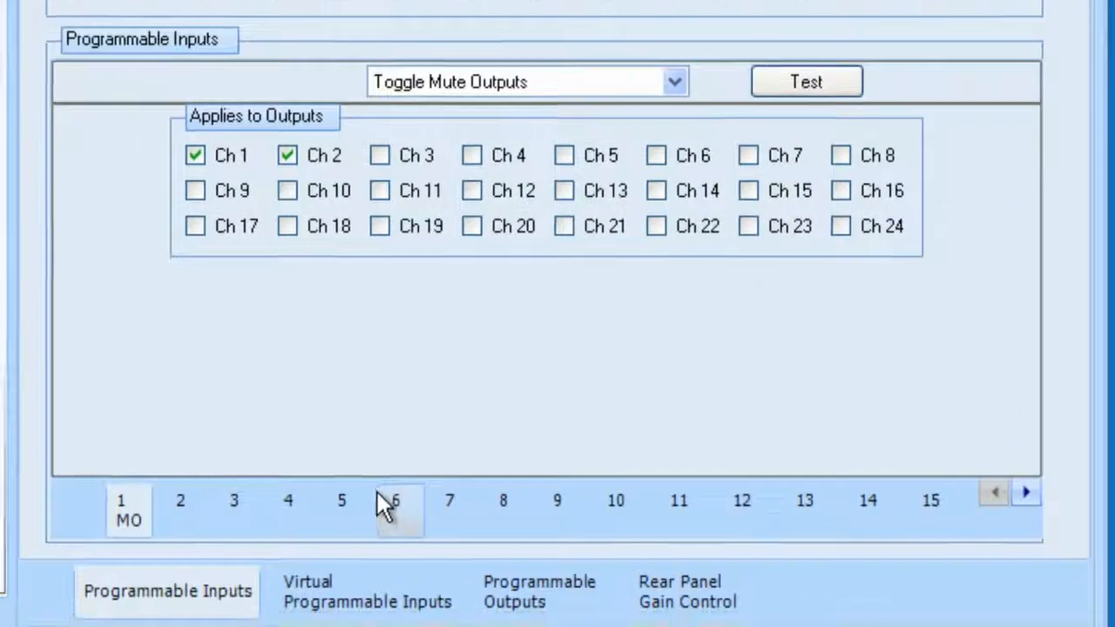
pyautogui.click(537, 601)
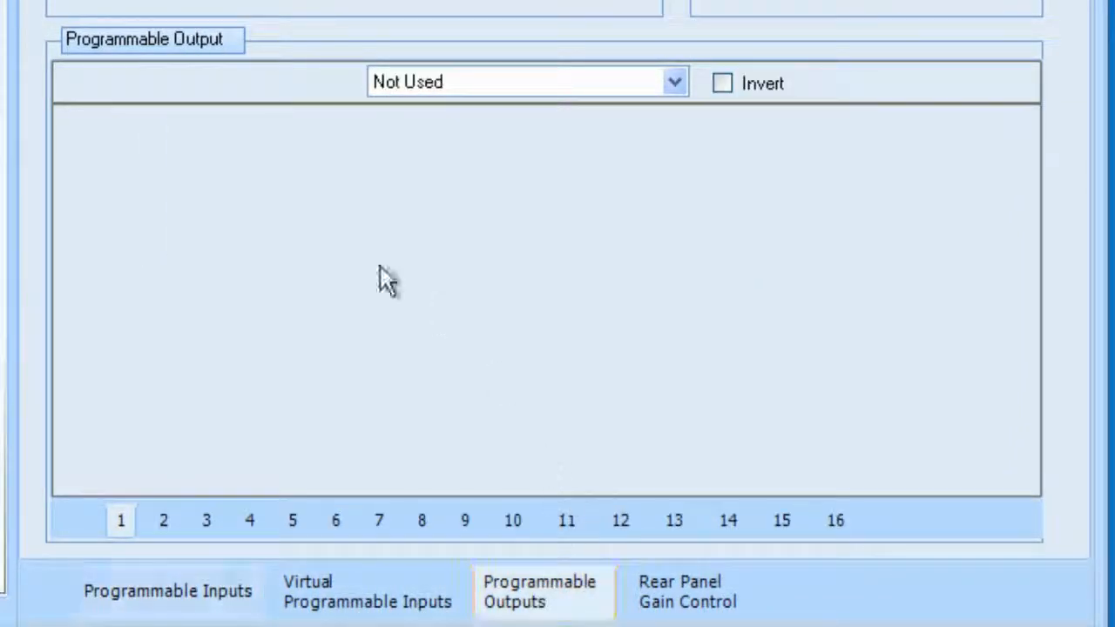
pyautogui.click(675, 80)
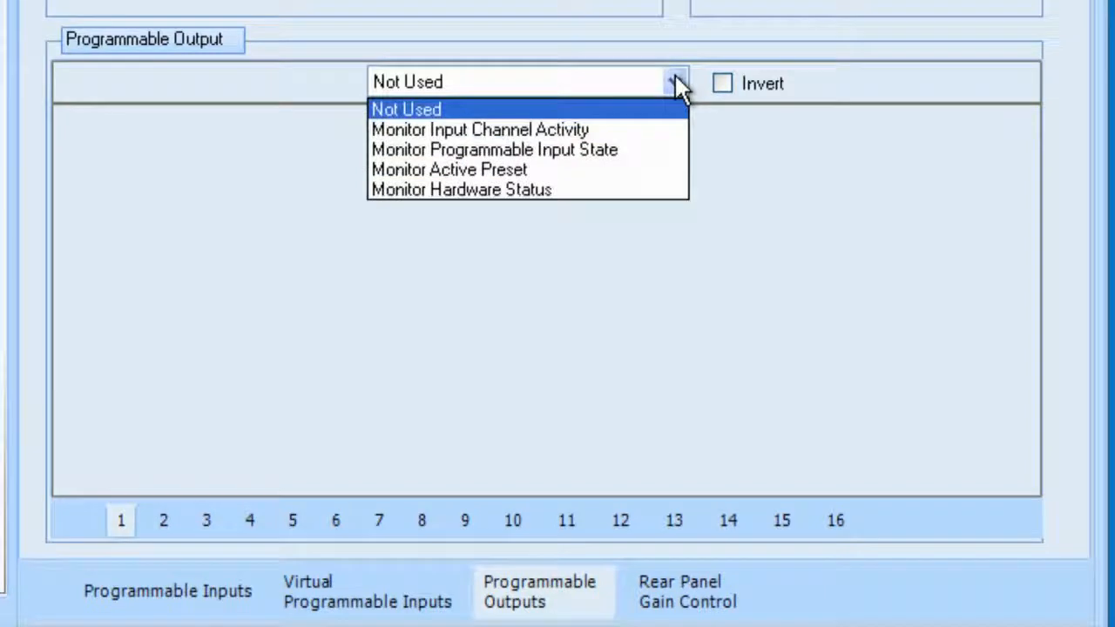
pyautogui.click(589, 151)
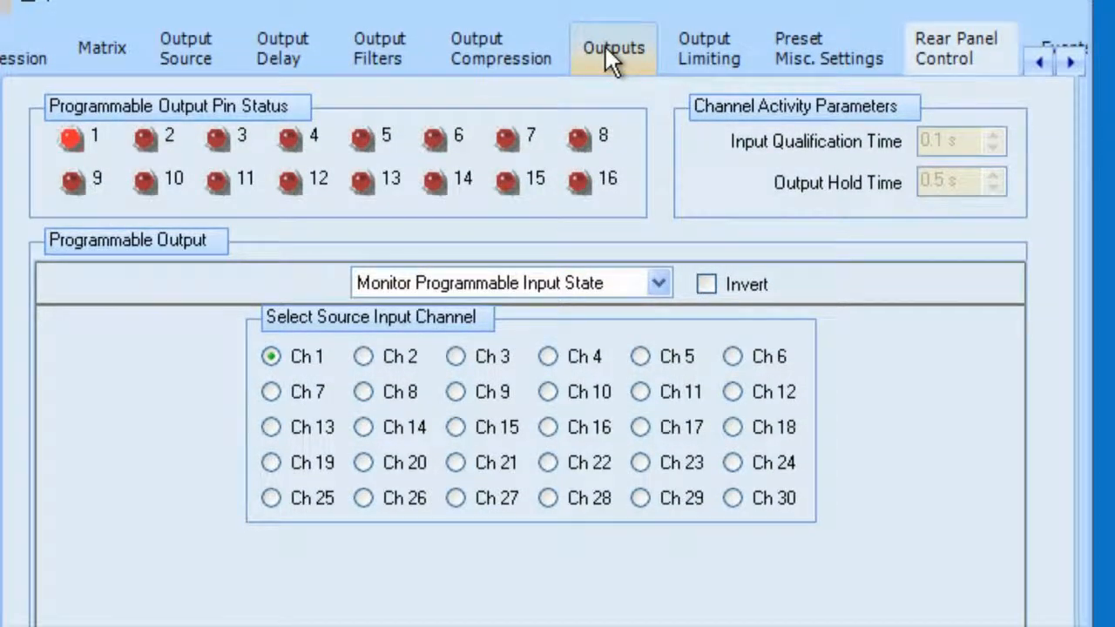
# Step: Invert programmable output 1 and compare its pin status with the mute states of outputs 1 and 2
pyautogui.click(607, 48)
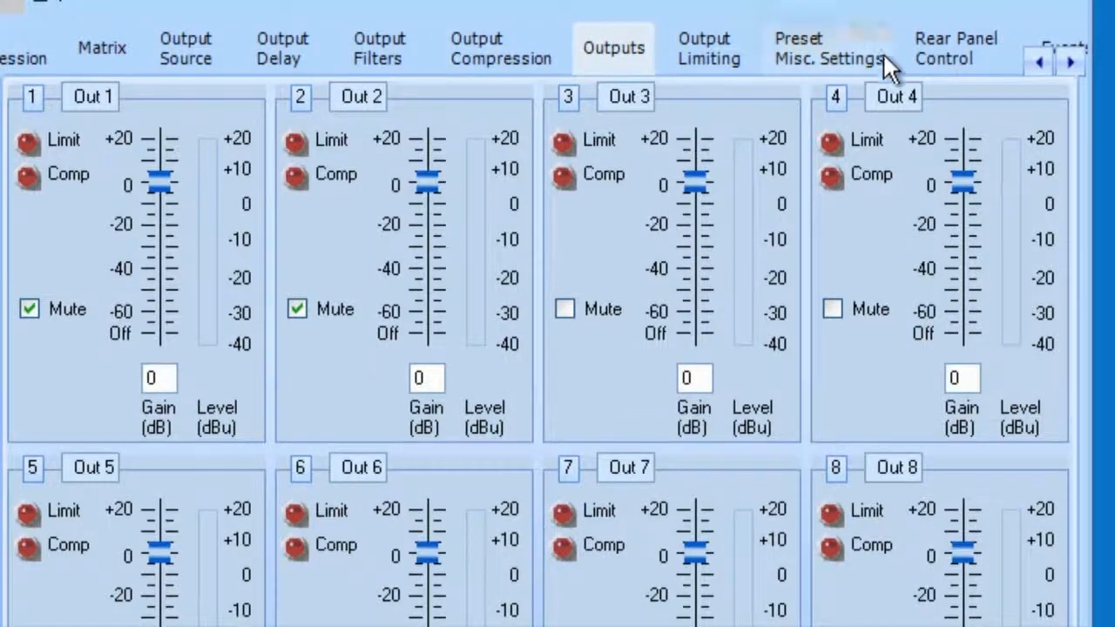
pyautogui.click(953, 54)
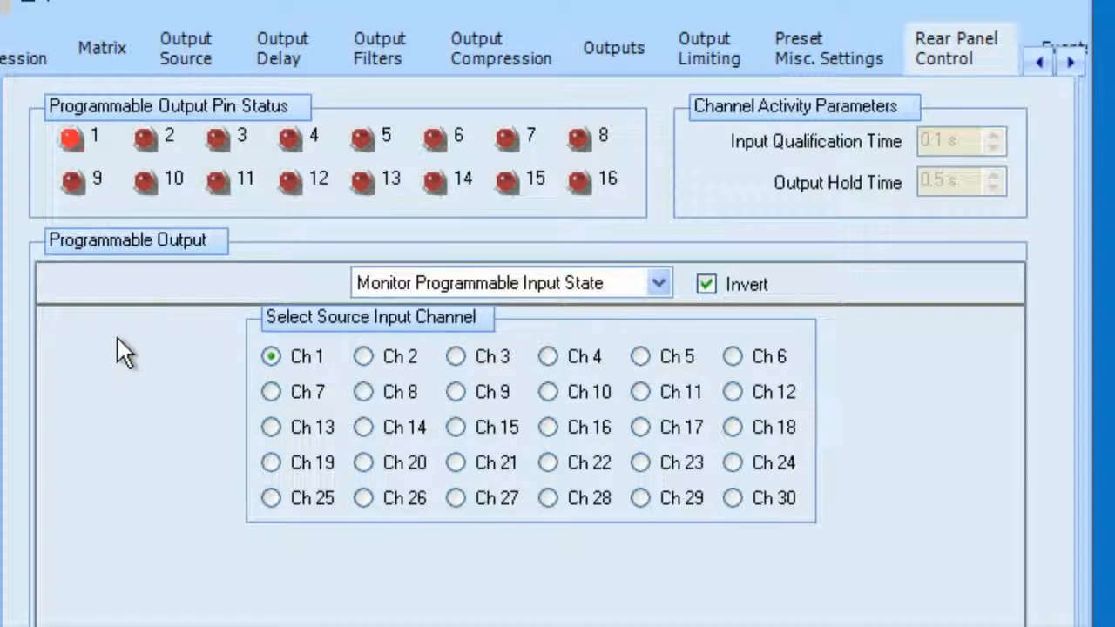
pyautogui.click(618, 47)
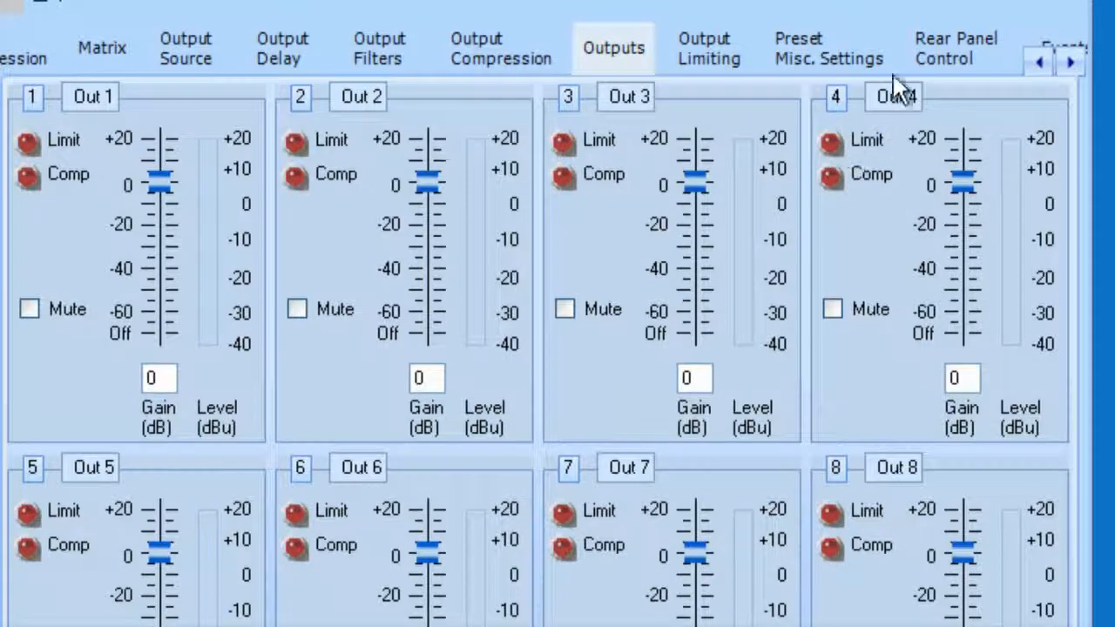
pyautogui.click(949, 58)
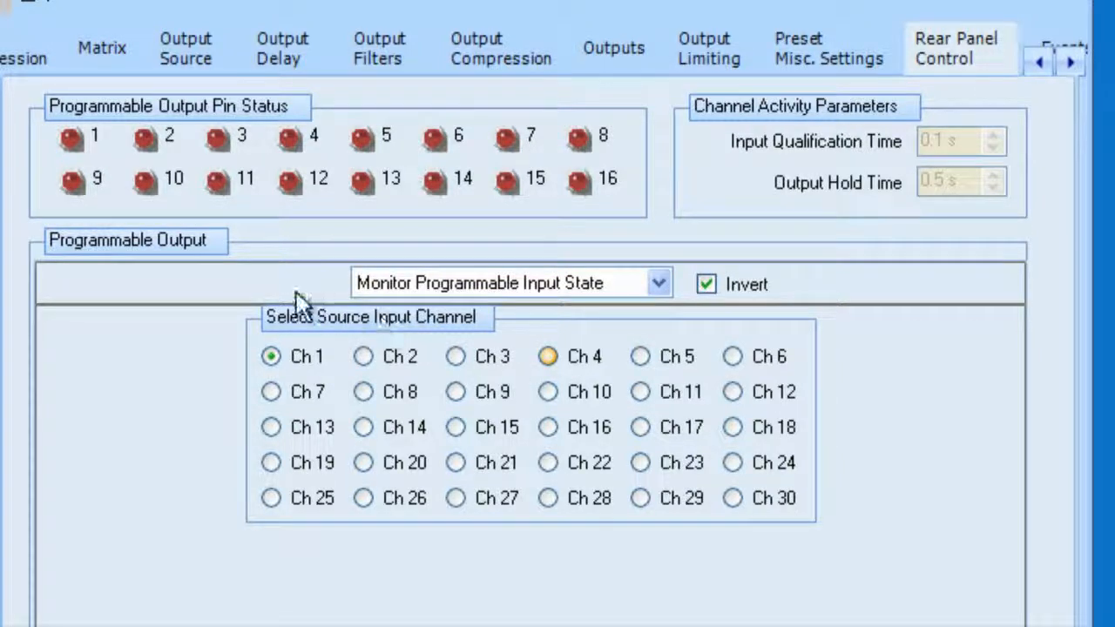
# Step: Set programmable outputs 1 and 2 to Monitor Active Preset
pyautogui.click(658, 281)
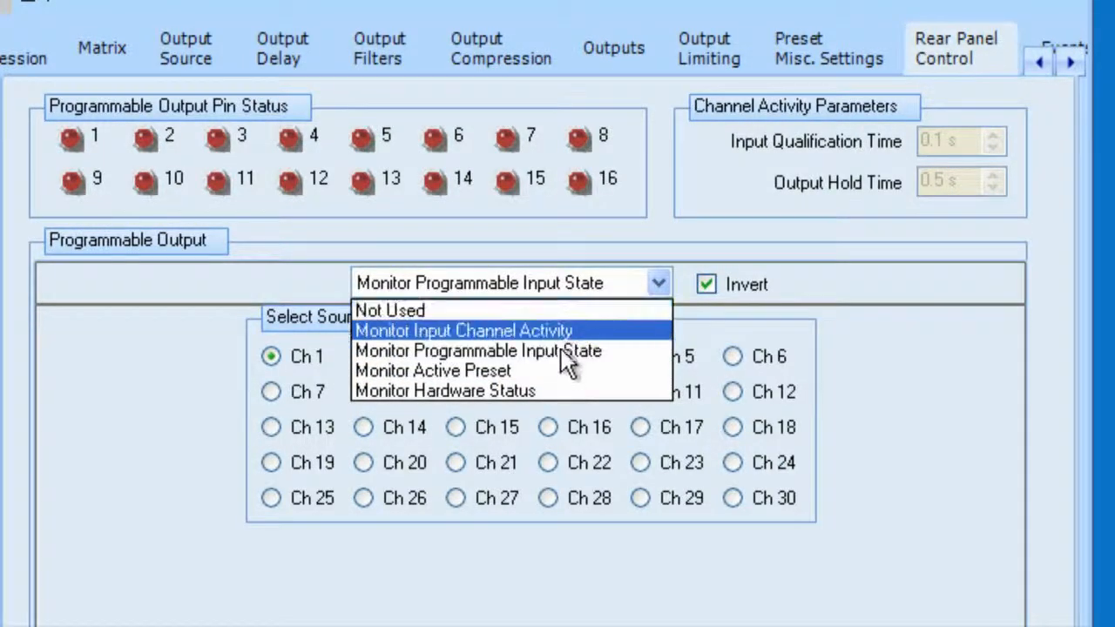
pyautogui.click(514, 365)
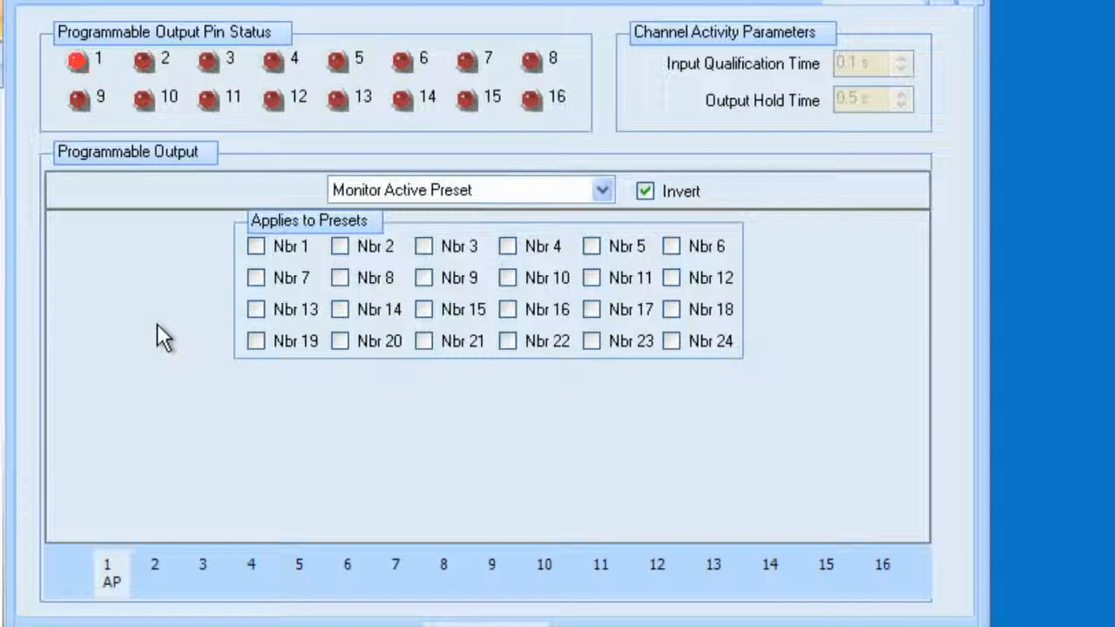
pyautogui.click(154, 566)
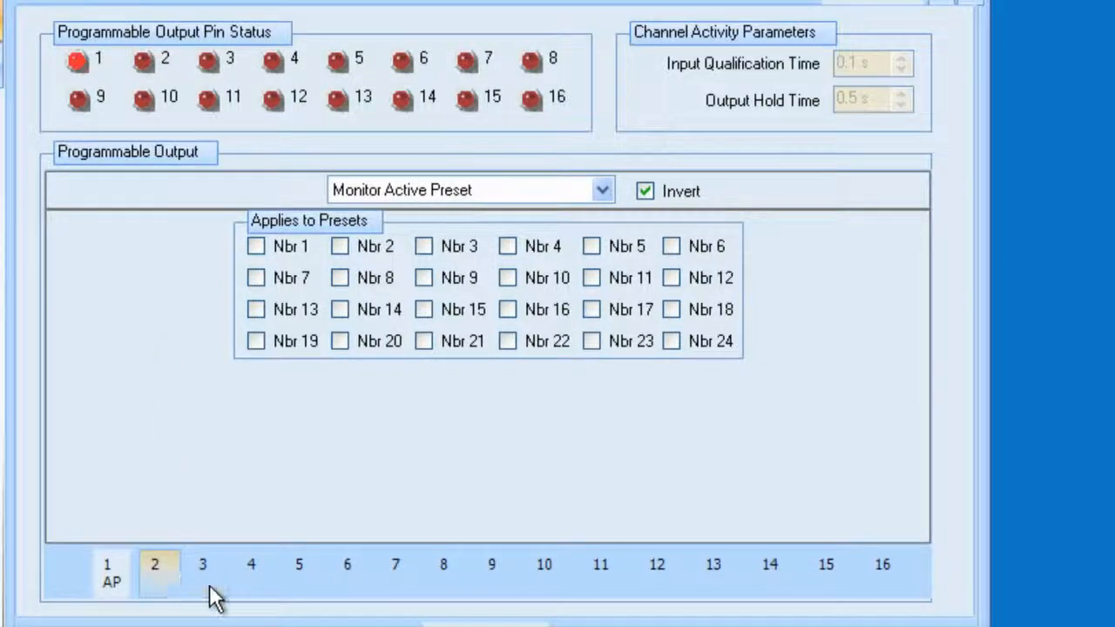
pyautogui.click(601, 195)
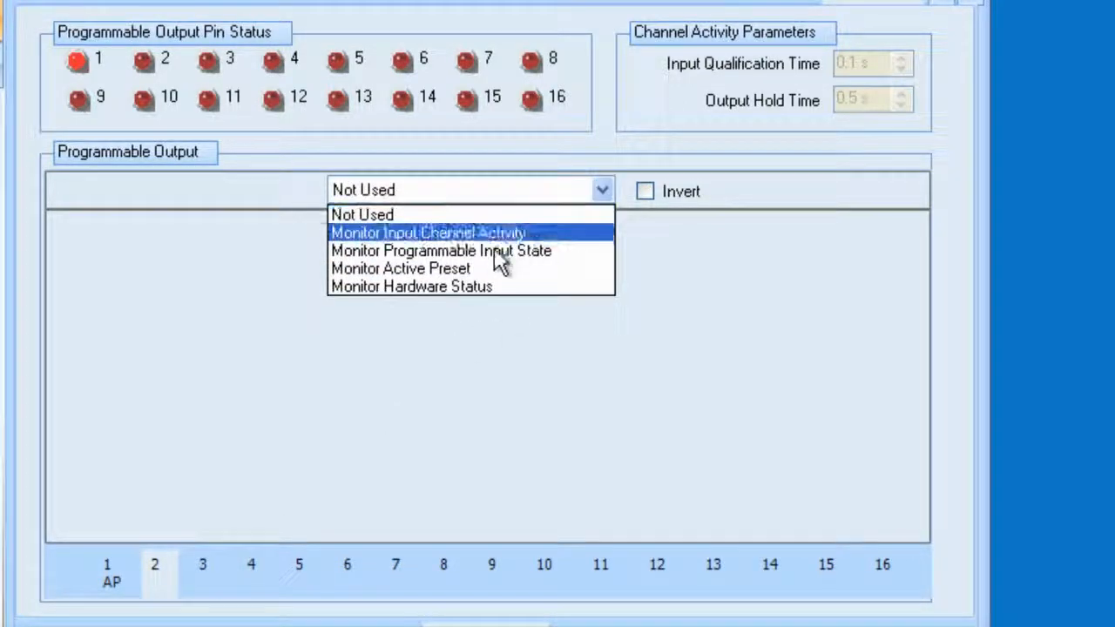
pyautogui.click(454, 267)
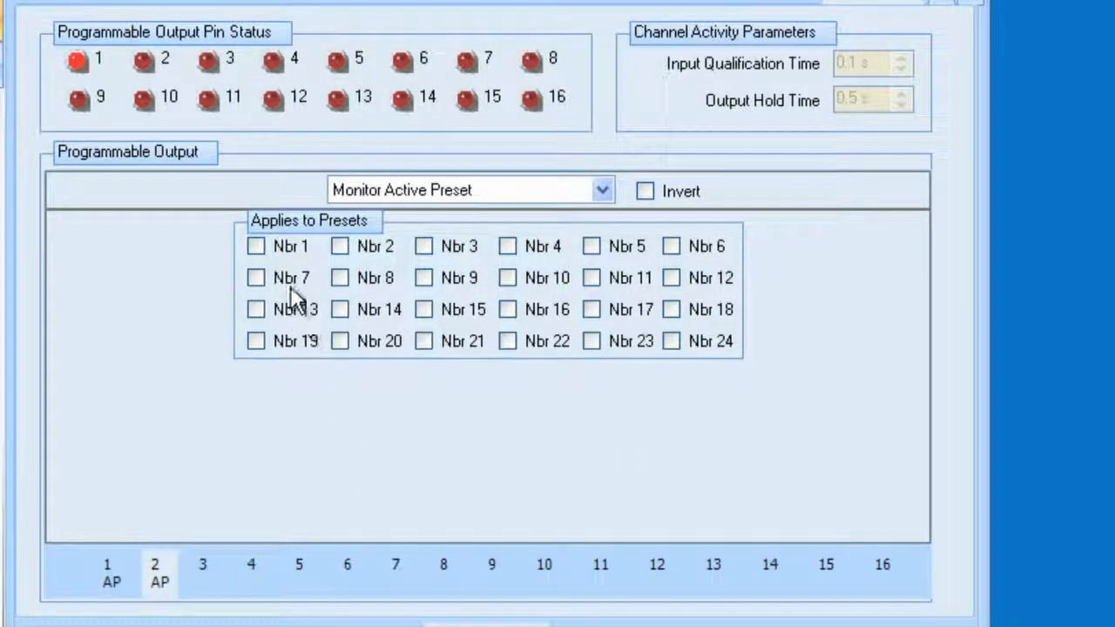
# Step: Try applying programmable output 2 to presets 1 and 2, alone and together, and clear both presets
pyautogui.click(253, 247)
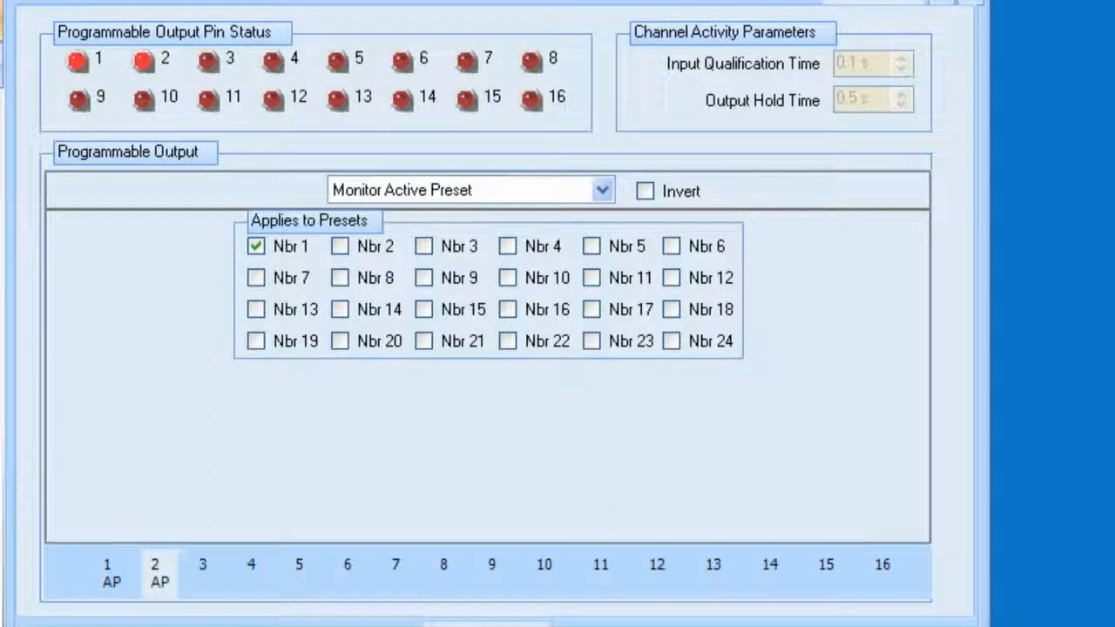
pyautogui.click(255, 247)
pyautogui.click(340, 247)
pyautogui.click(256, 247)
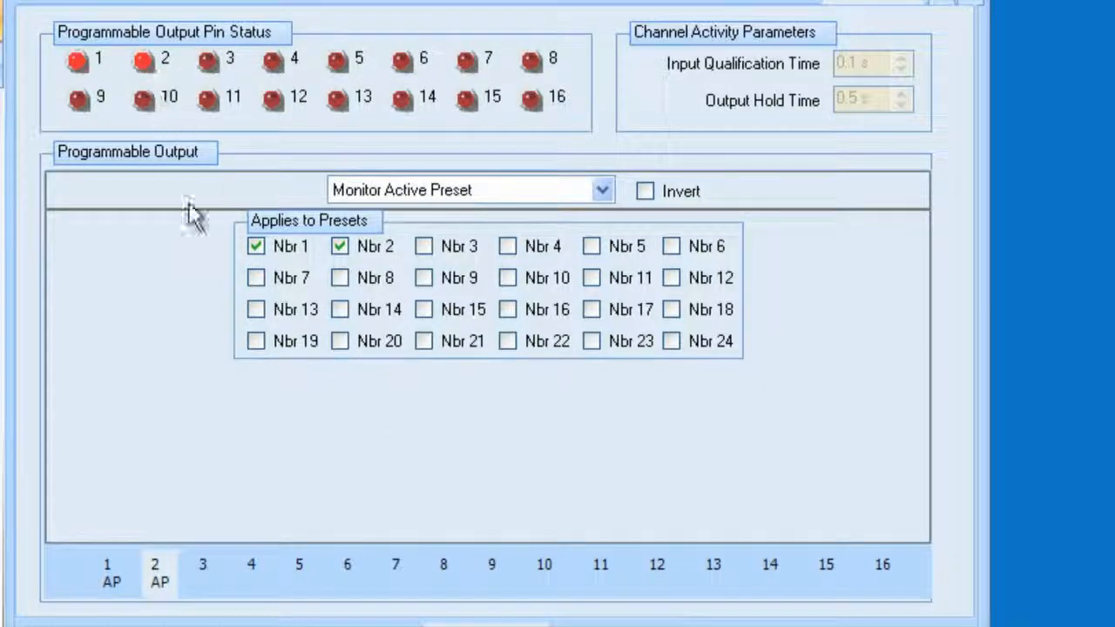
pyautogui.click(255, 248)
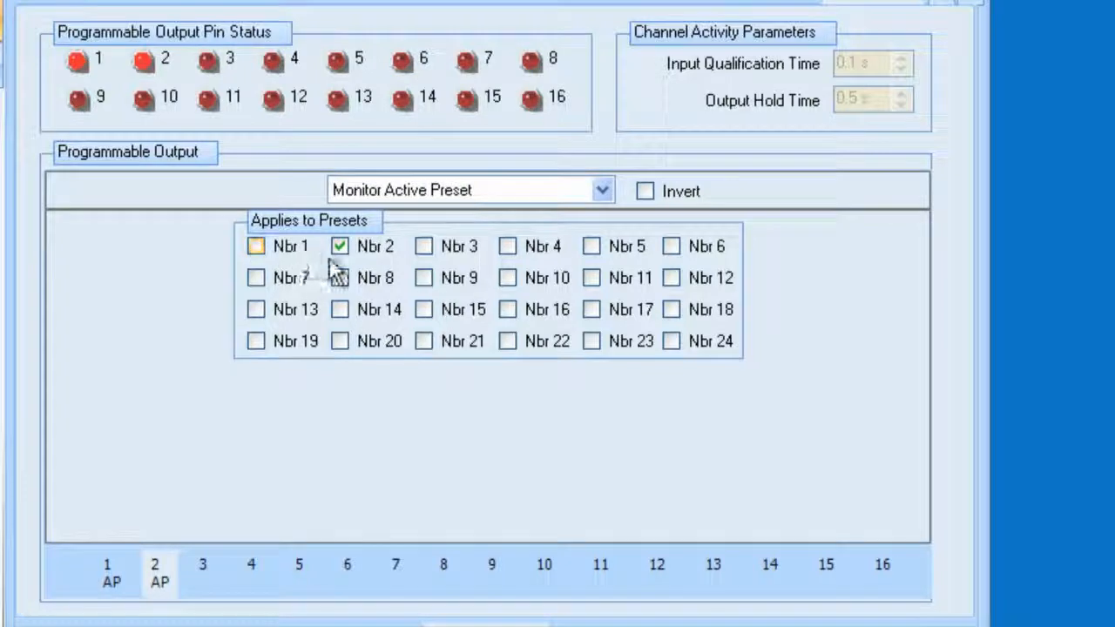
pyautogui.click(340, 246)
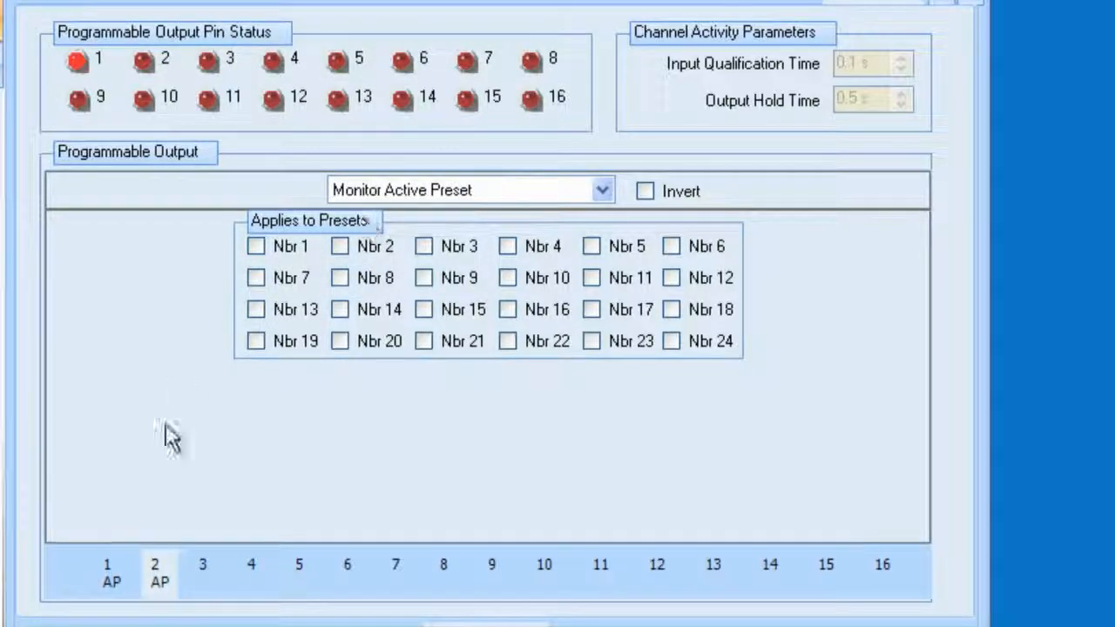
# Step: Set programmable output 3 to Monitor Input Channel Activity for input 1 when active on mix bus 4
pyautogui.click(203, 564)
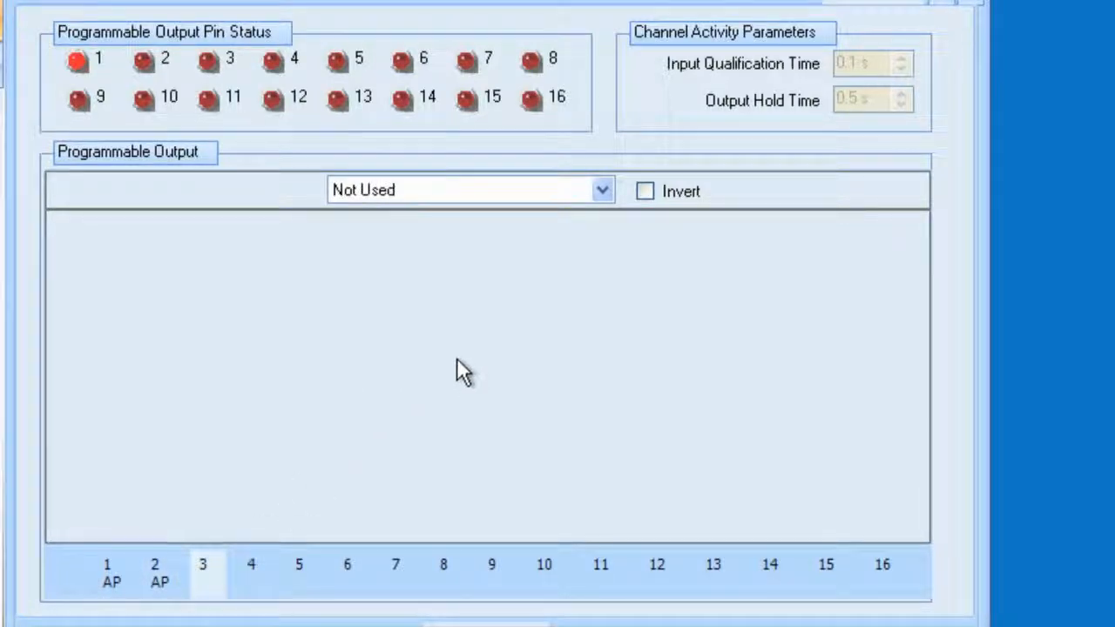
pyautogui.click(601, 188)
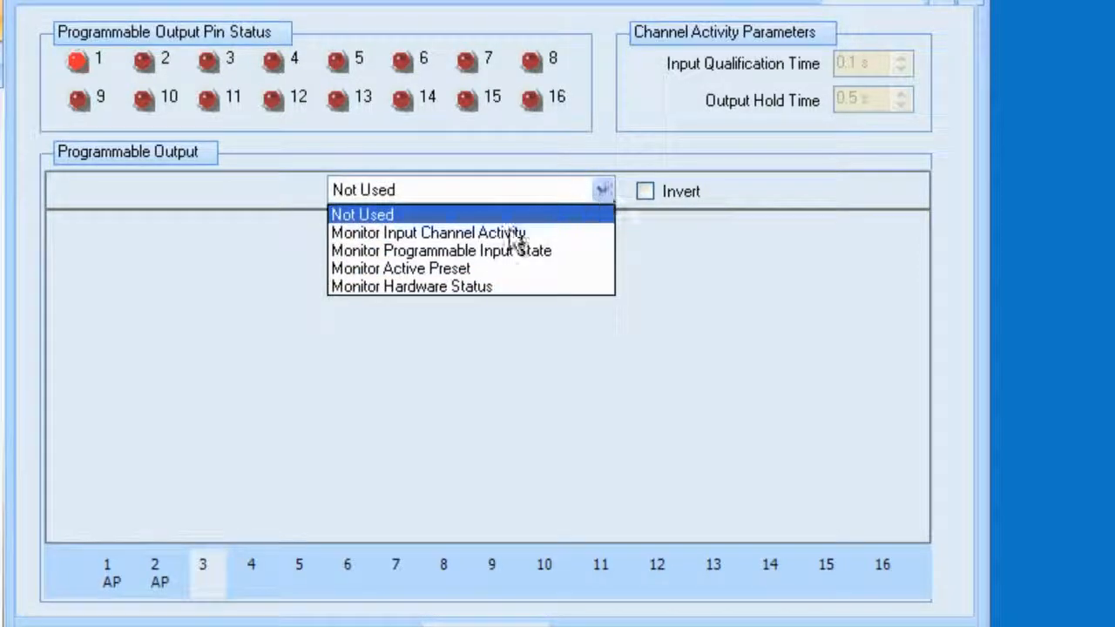
pyautogui.click(452, 231)
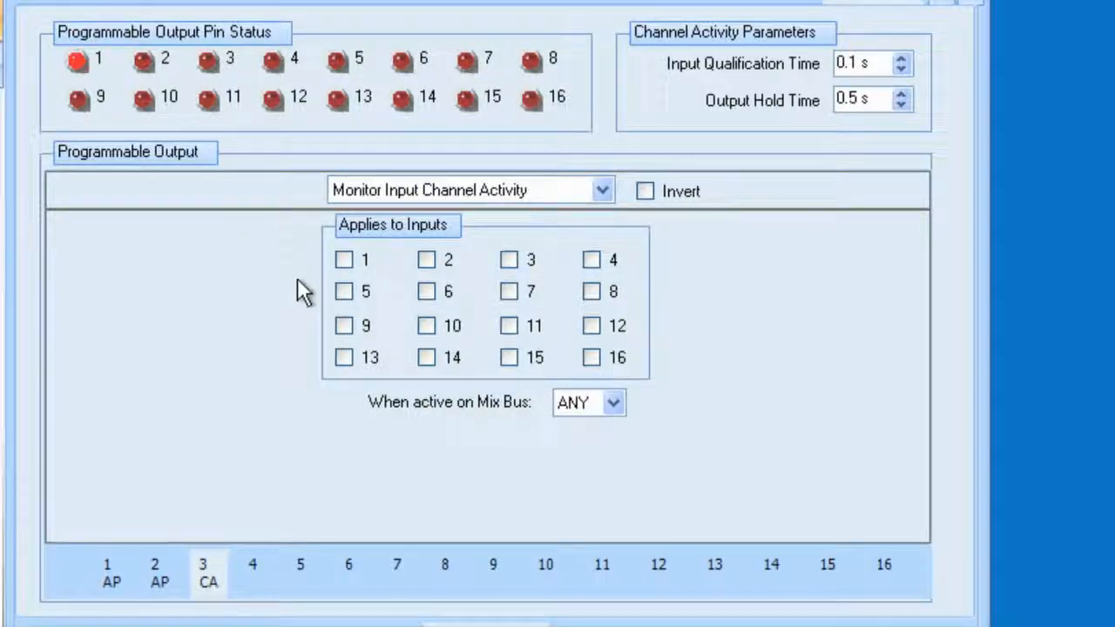
pyautogui.click(343, 261)
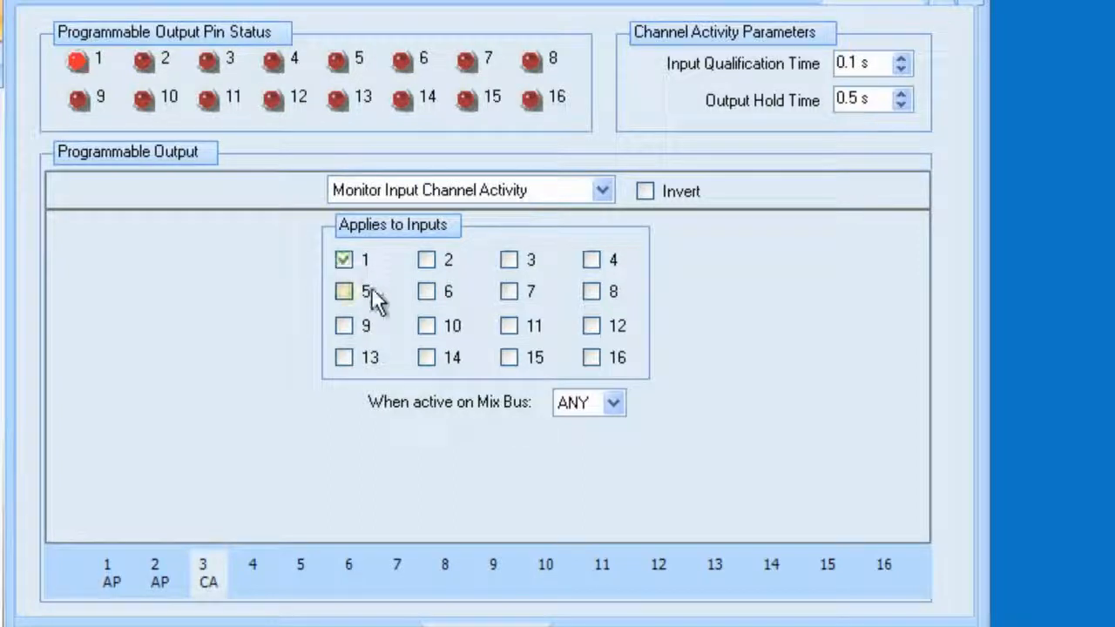
pyautogui.click(614, 403)
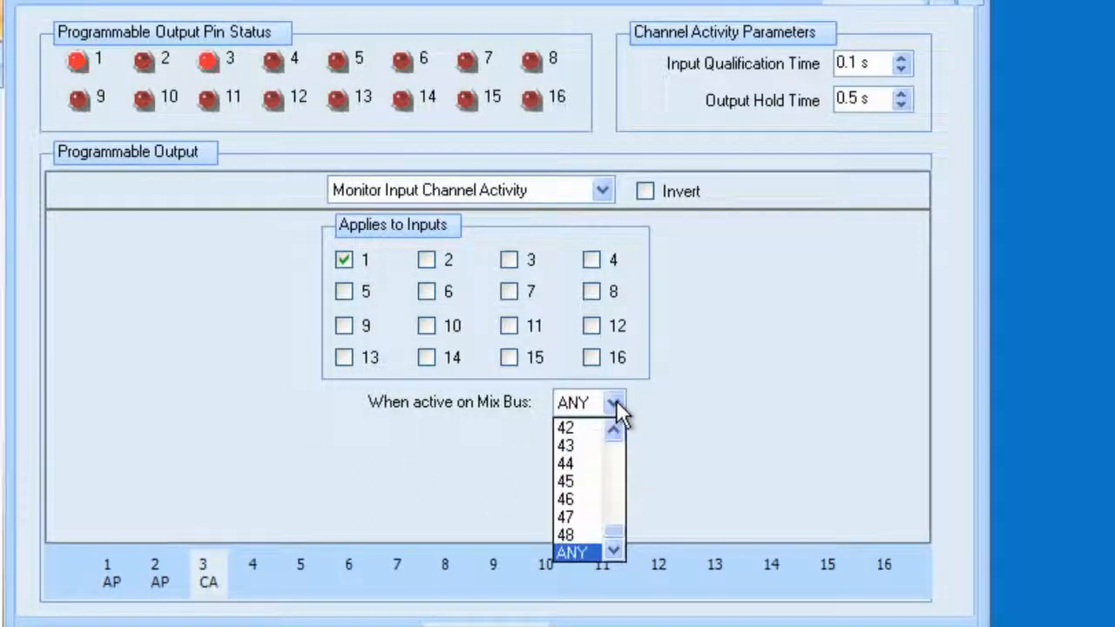
pyautogui.moveTo(618, 514); pyautogui.dragTo(616, 433)
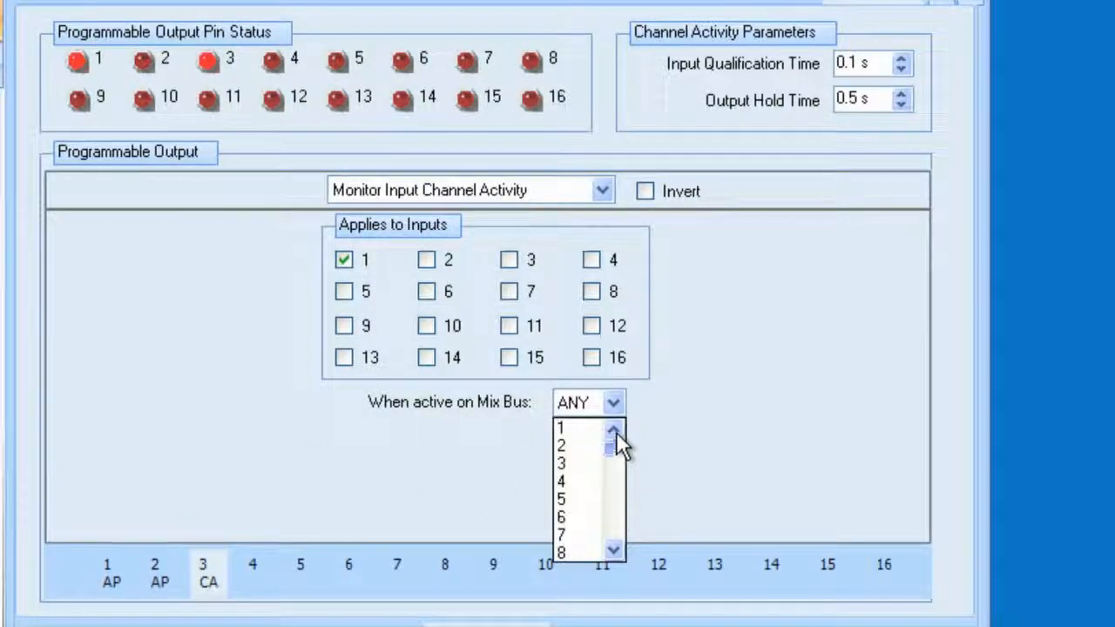
pyautogui.click(571, 477)
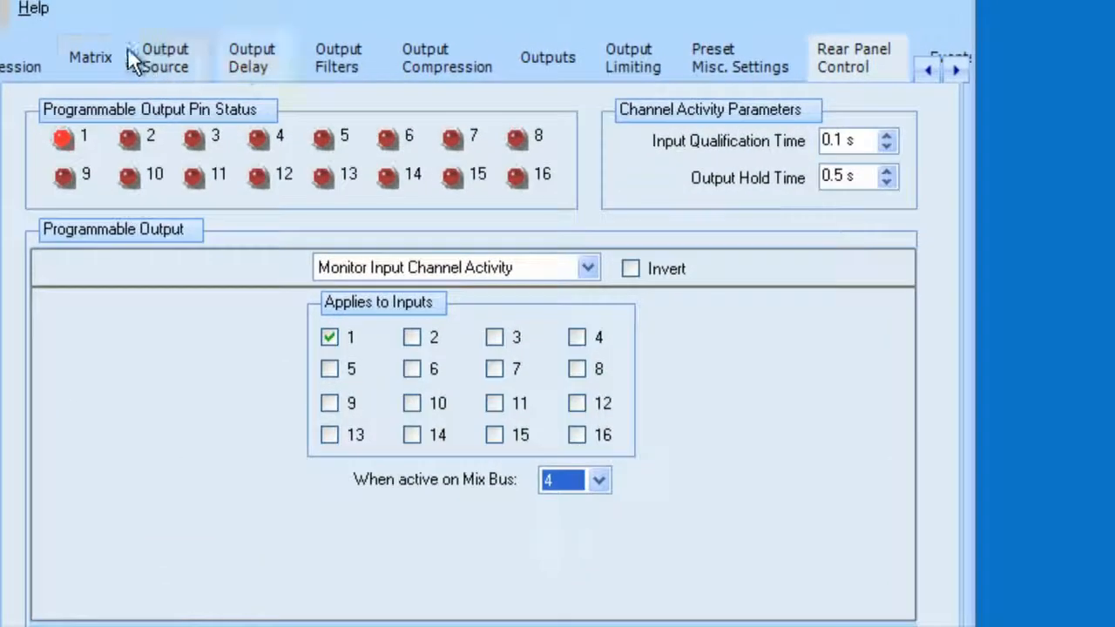
# Step: Assign inputs e835, In 2, AT boundary and In 4 to Mix 4 in the matrix and return to the rear panel control settings
pyautogui.click(89, 55)
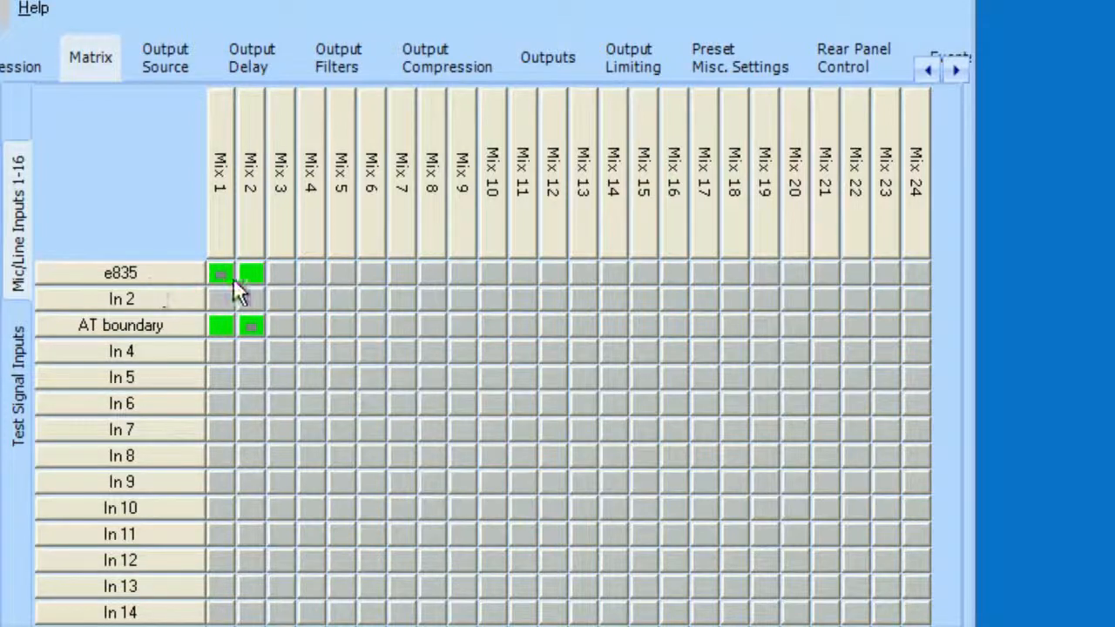
pyautogui.rightClick(306, 272)
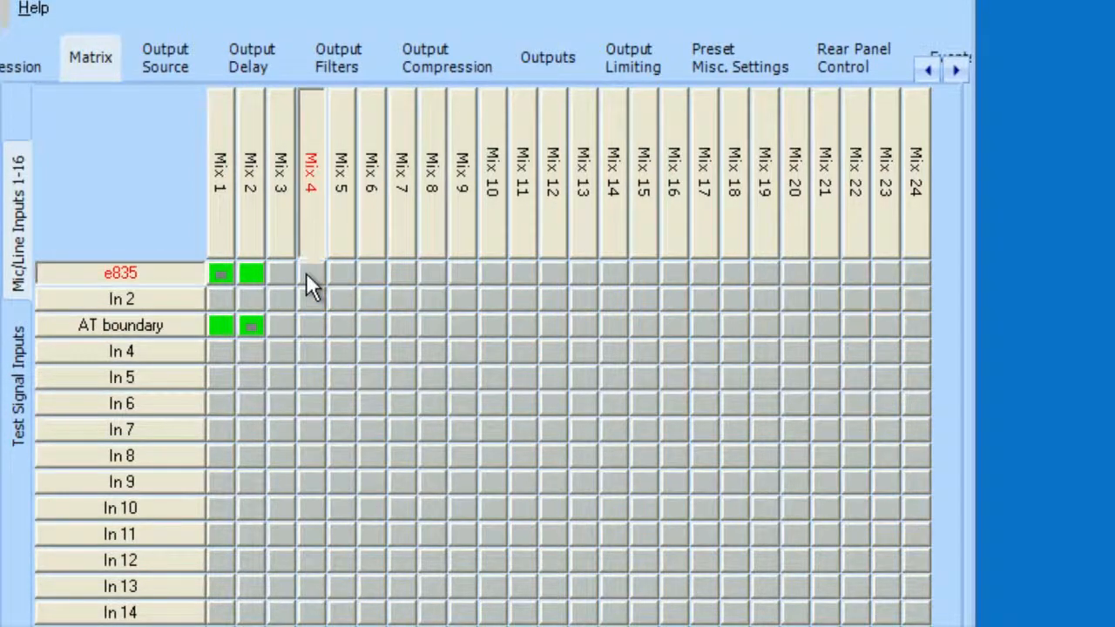
pyautogui.click(350, 289)
pyautogui.rightClick(313, 299)
pyautogui.click(360, 318)
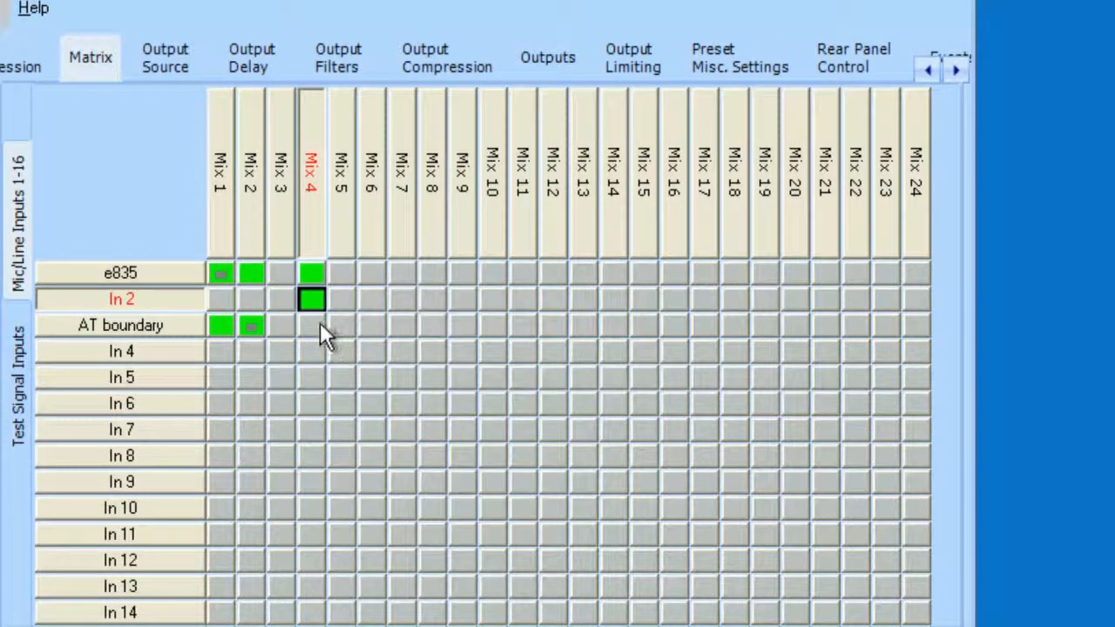
pyautogui.rightClick(316, 328)
pyautogui.click(398, 345)
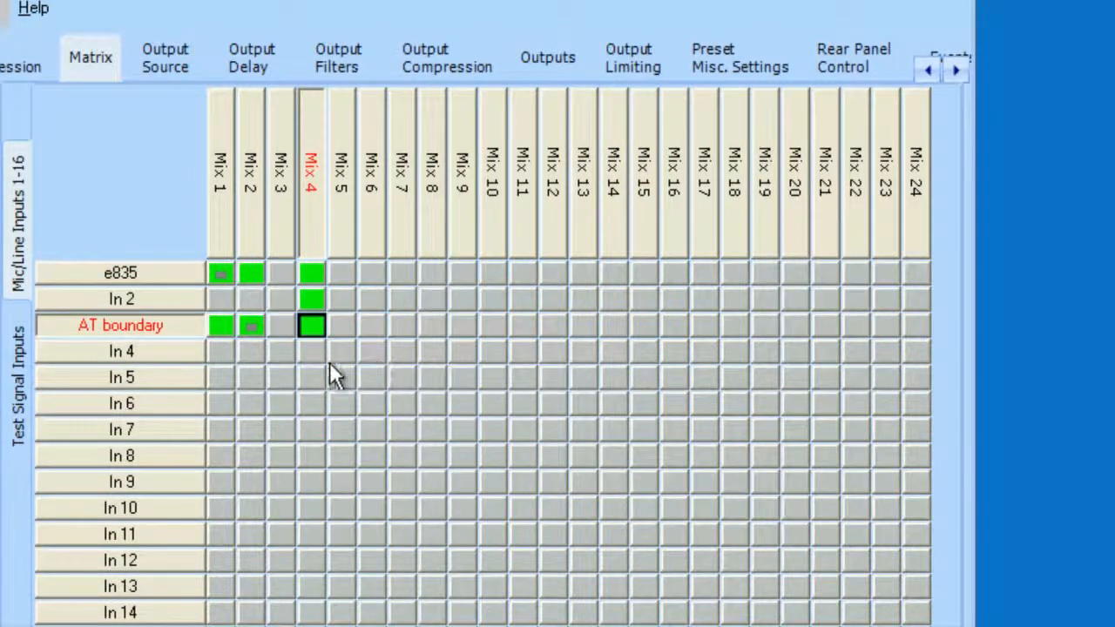
pyautogui.click(316, 353)
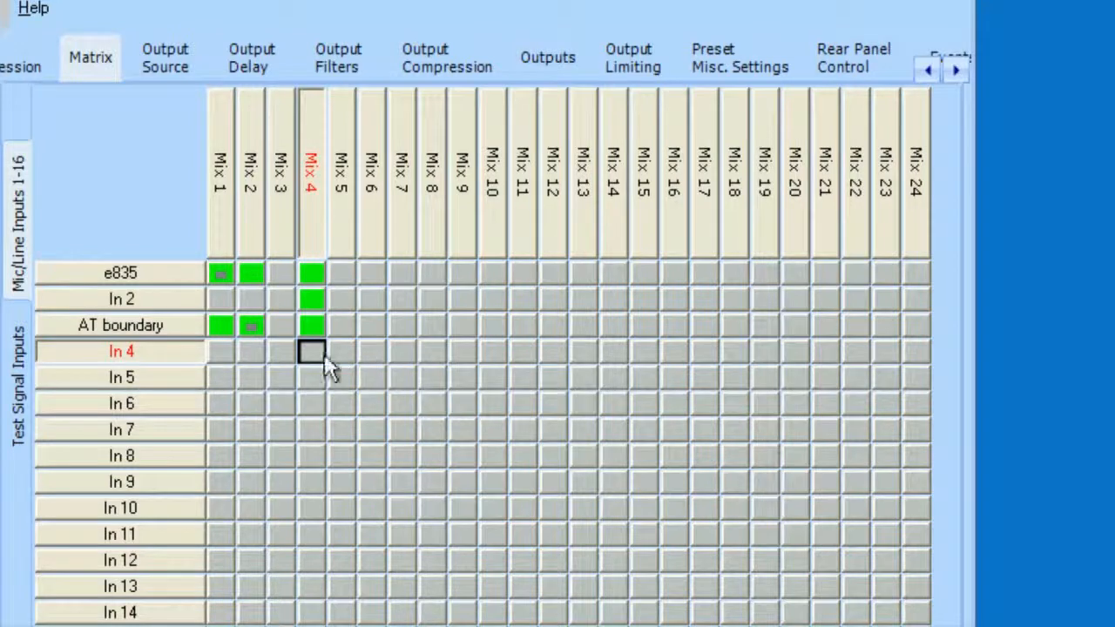
pyautogui.rightClick(310, 349)
pyautogui.click(384, 366)
pyautogui.click(847, 61)
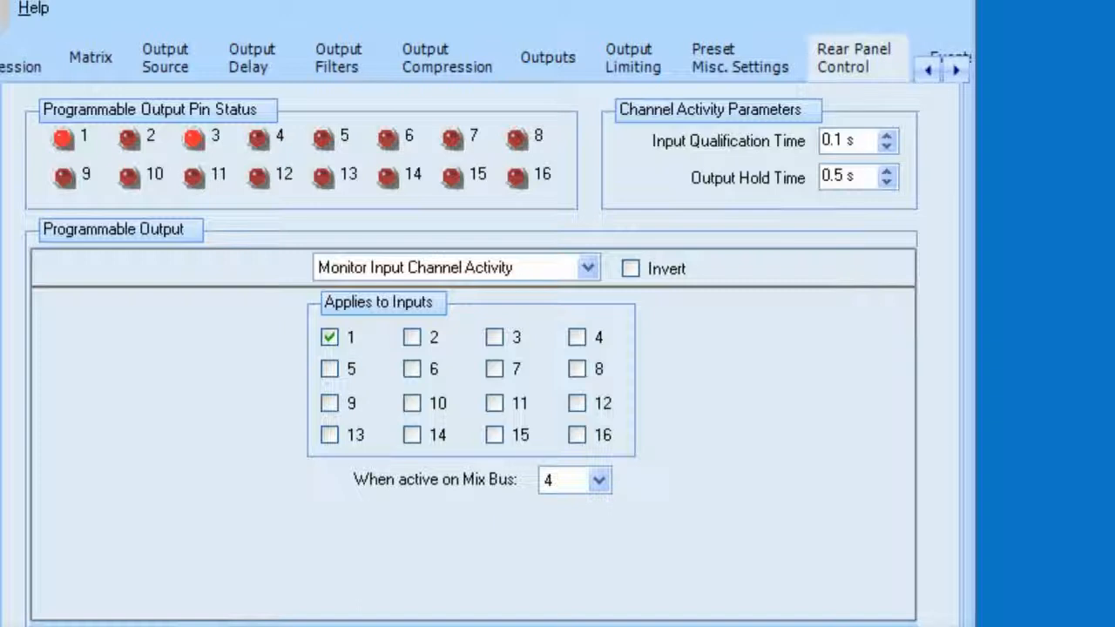
# Step: Try ANY and mix bus 1 as the mix bus for programmable output 3's input 1 activity monitoring
pyautogui.click(602, 482)
pyautogui.moveTo(601, 519); pyautogui.dragTo(600, 624)
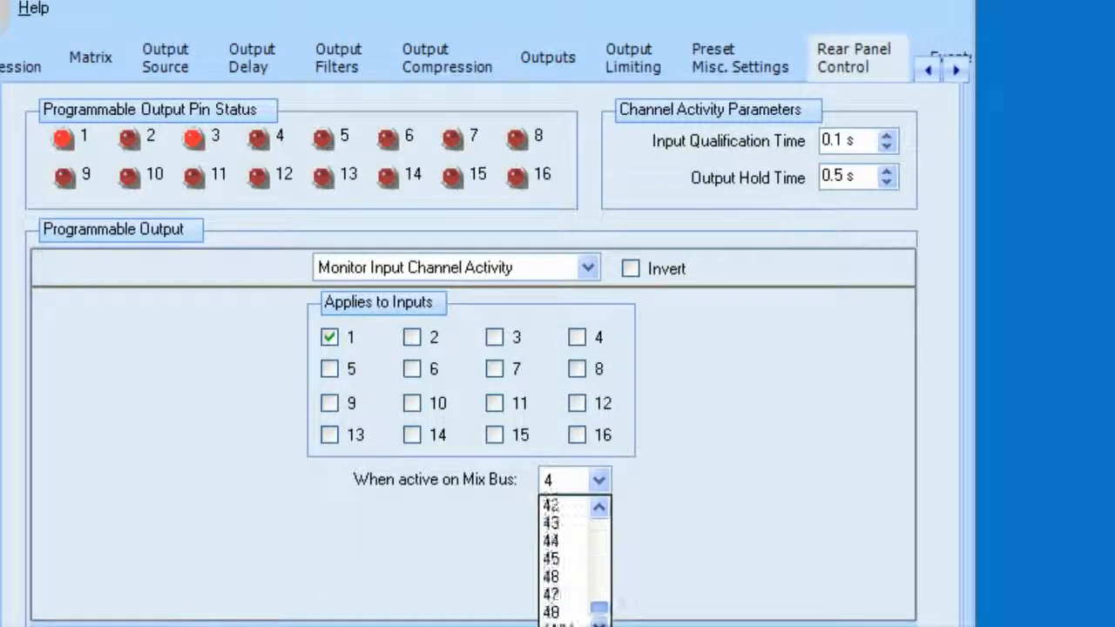
pyautogui.click(558, 624)
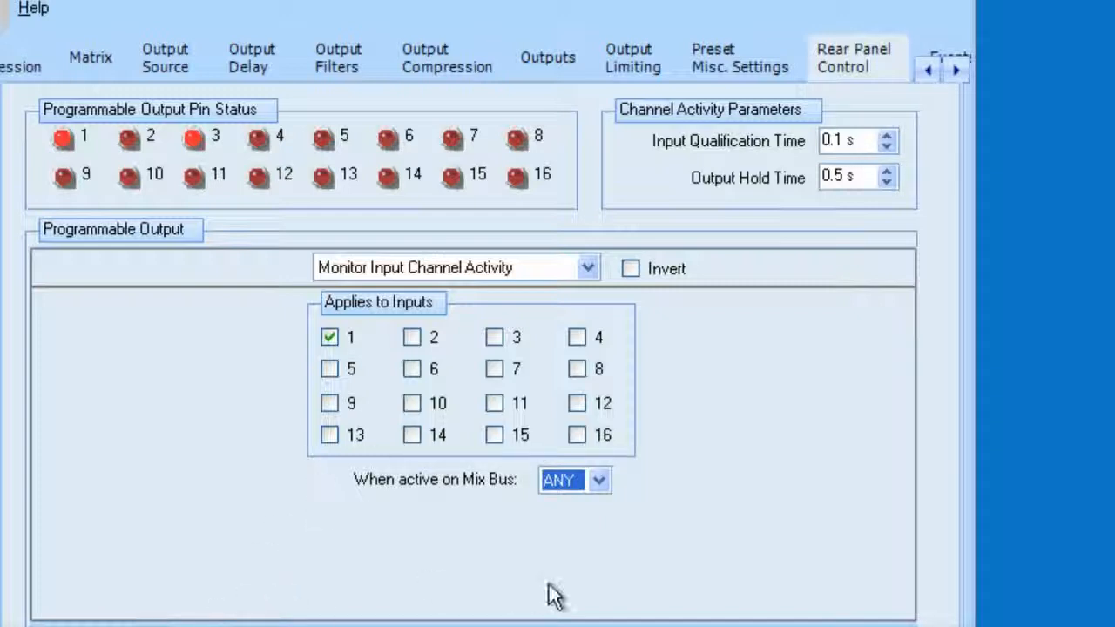
pyautogui.click(600, 480)
pyautogui.moveTo(604, 617); pyautogui.dragTo(600, 514)
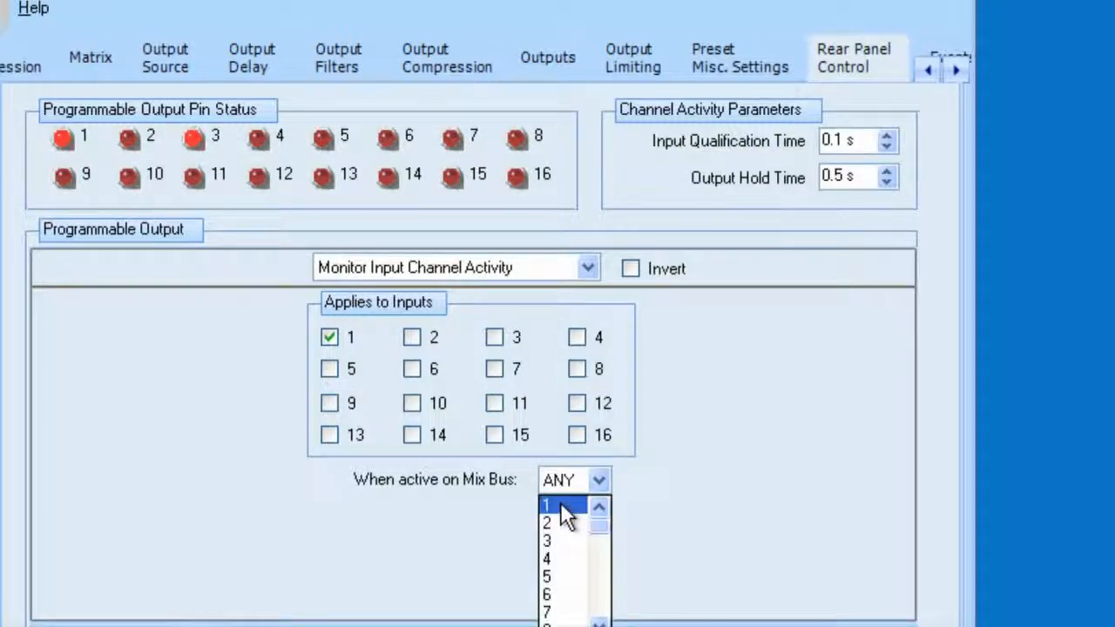
pyautogui.click(561, 505)
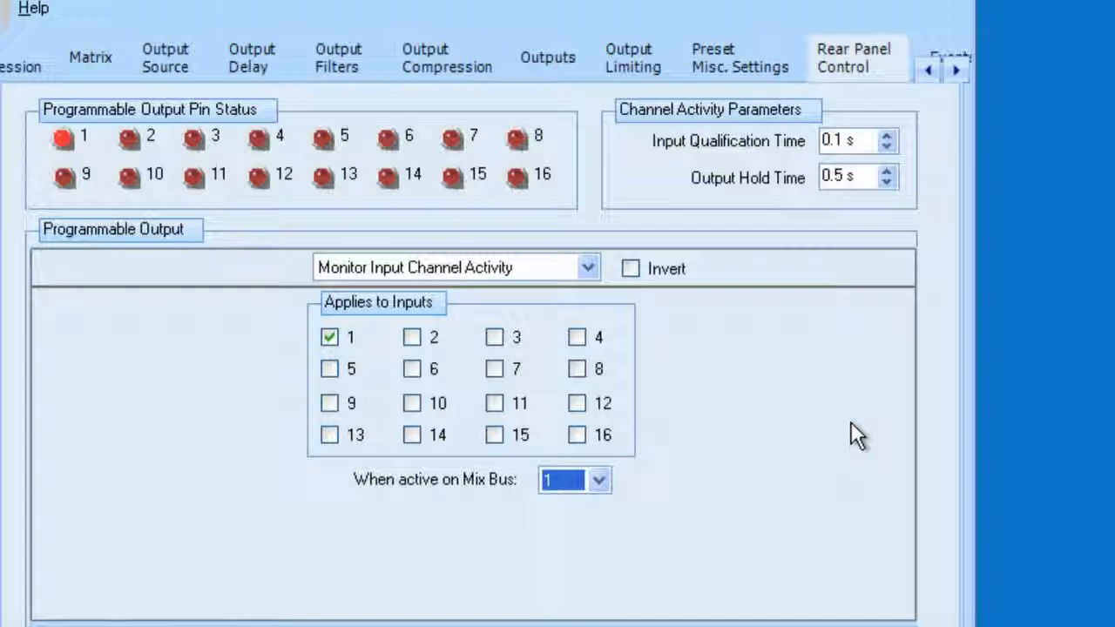
# Step: Set programmable output 3 to Monitor Hardware Status
pyautogui.click(589, 269)
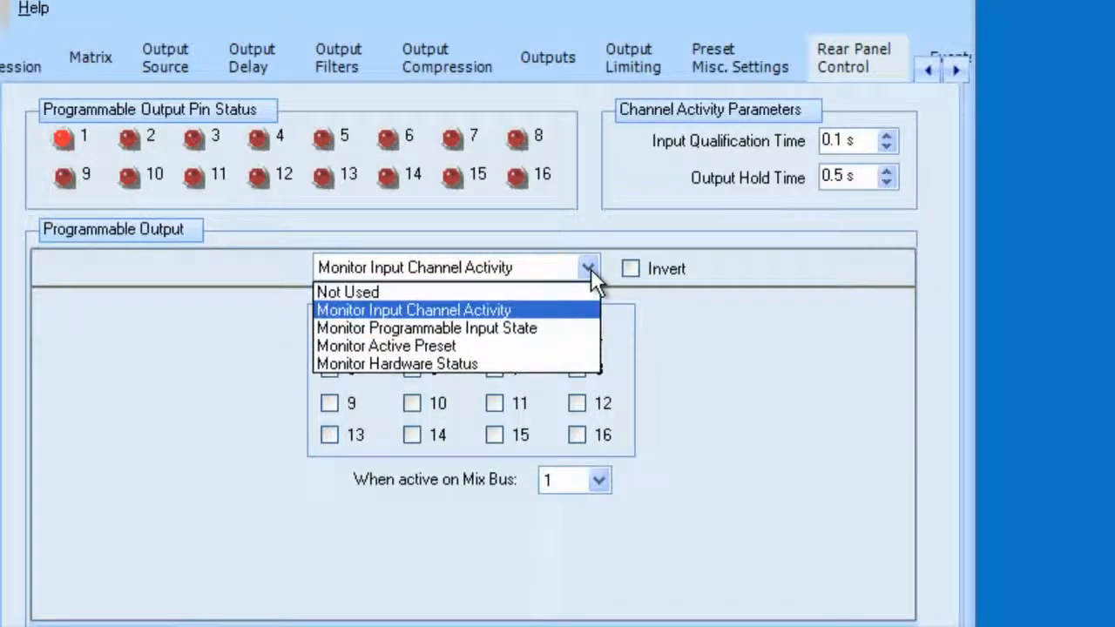
pyautogui.click(417, 362)
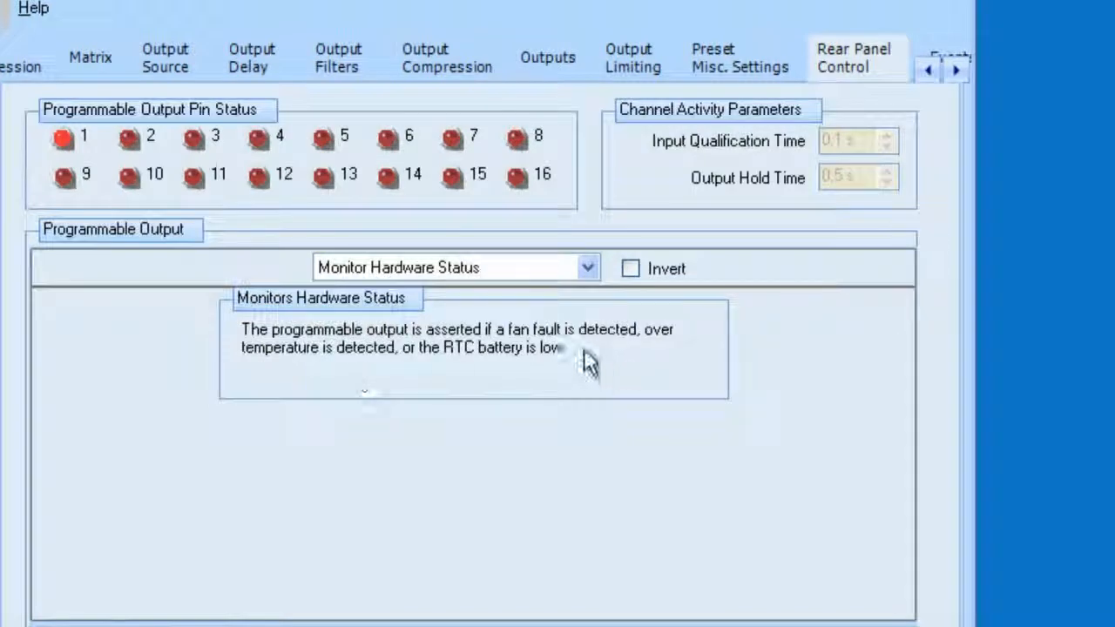